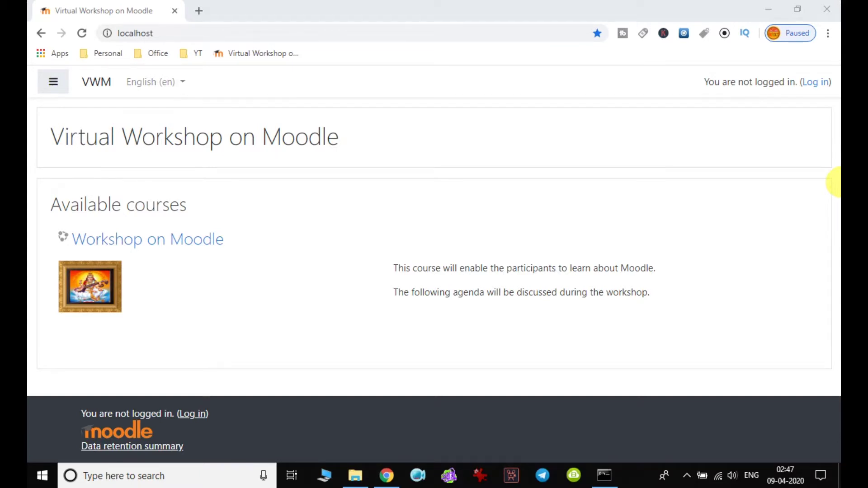
Log in to the site and open the Workshop on Moodle course from the site home page
{"action": "left_click", "coordinate": [816, 83]}
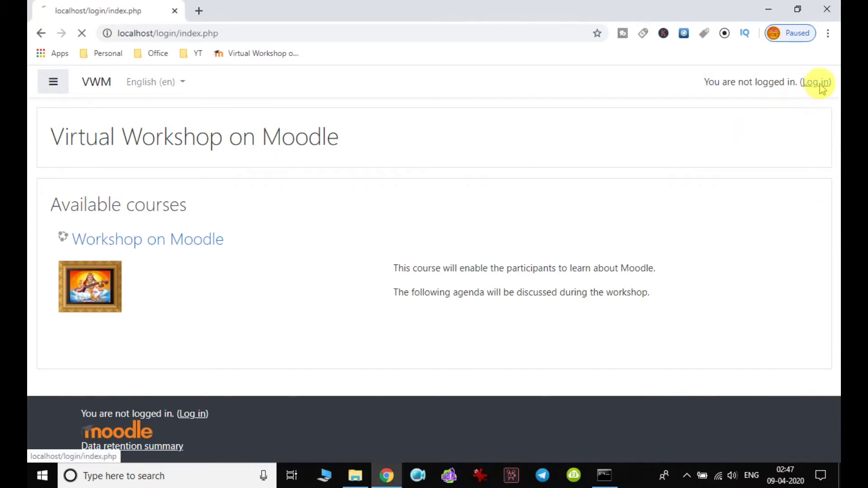
{"action": "left_click", "coordinate": [375, 285]}
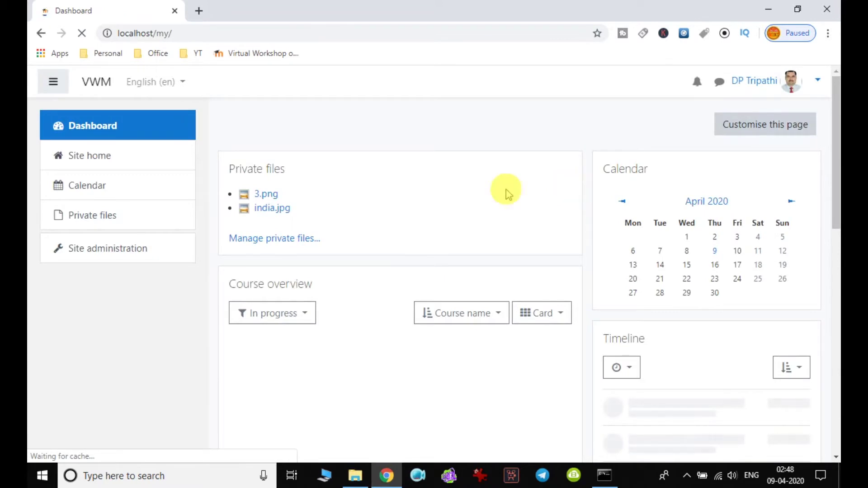
{"action": "left_click", "coordinate": [122, 156]}
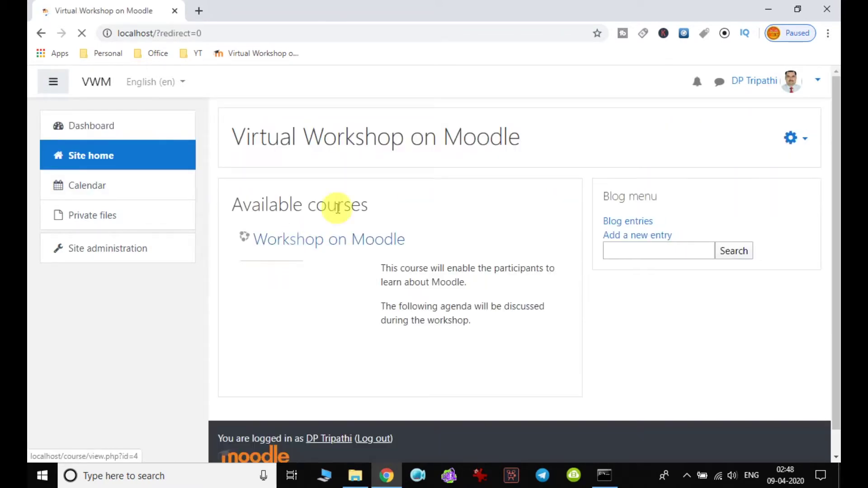
{"action": "left_click", "coordinate": [339, 244]}
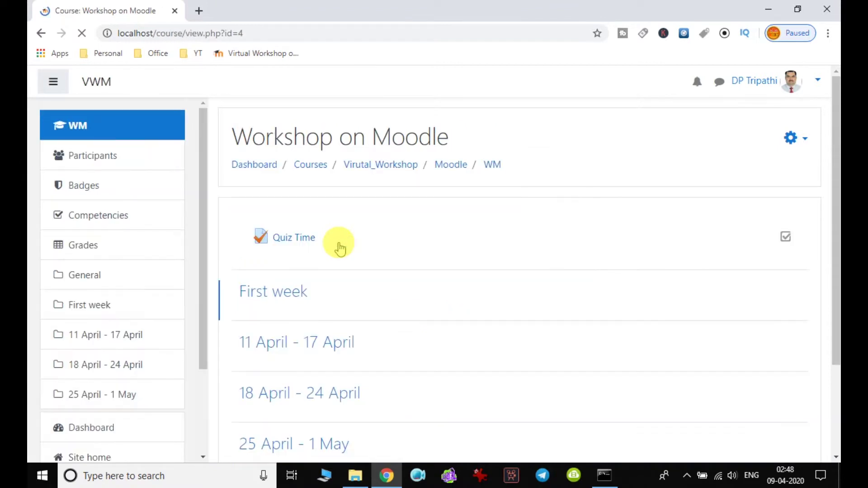
Turn on editing for the course and add a Choice activity to its general section
{"action": "left_click", "coordinate": [805, 144]}
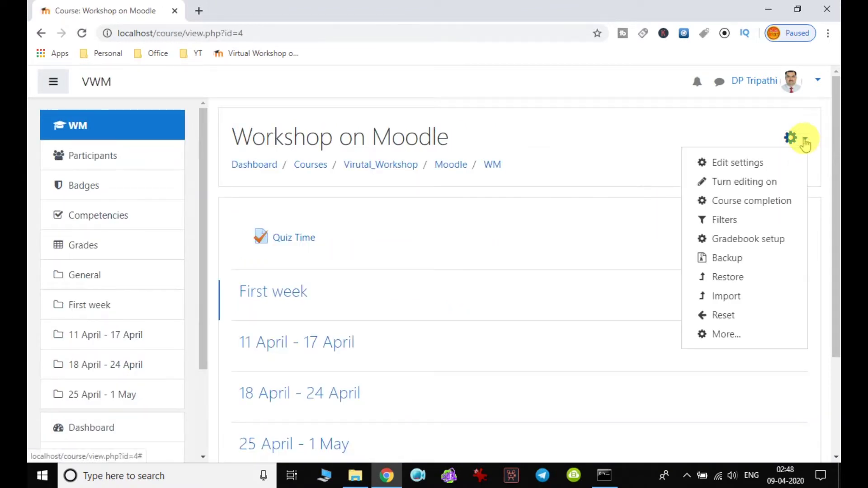
{"action": "left_click", "coordinate": [770, 181]}
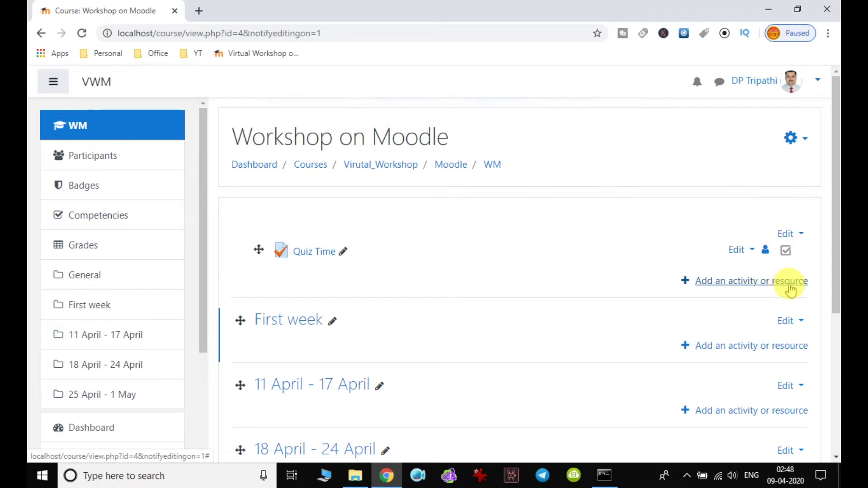
{"action": "left_click", "coordinate": [773, 281]}
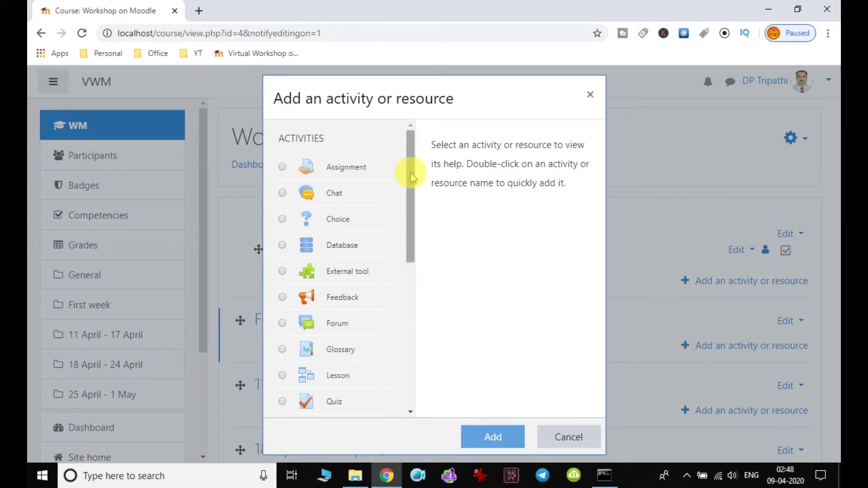
{"action": "left_click", "coordinate": [282, 220]}
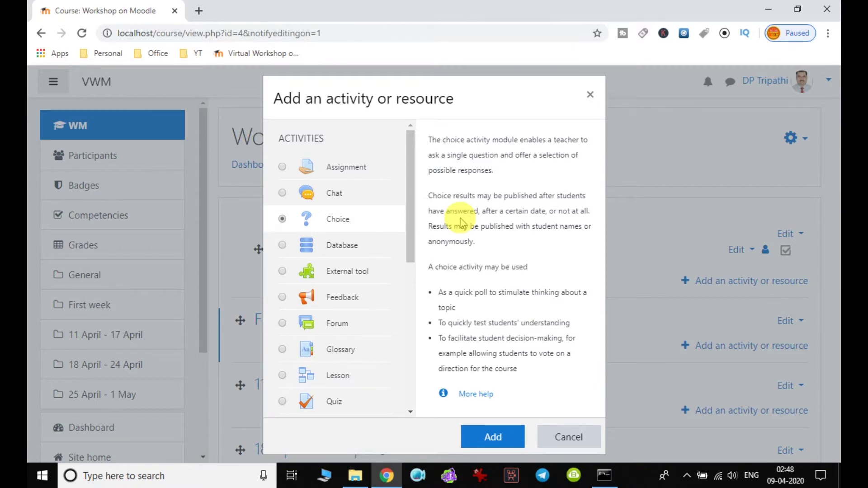
{"action": "left_click", "coordinate": [496, 435]}
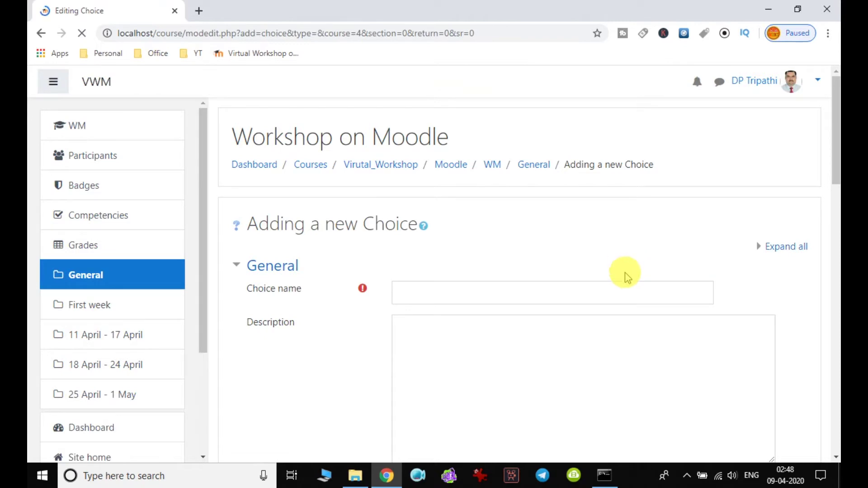
Name the choice "How do you find the course instructor?" and copy the same text into its description
{"action": "left_click", "coordinate": [518, 300]}
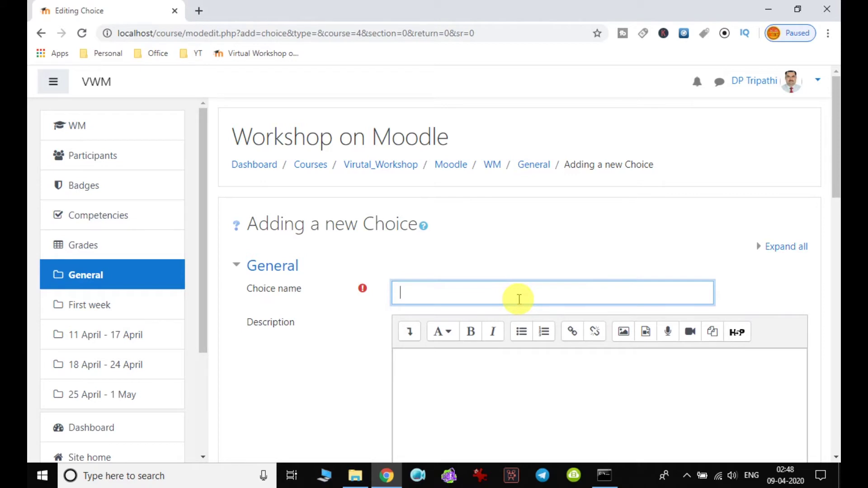
{"action": "type", "text": "How do you find the cou"}
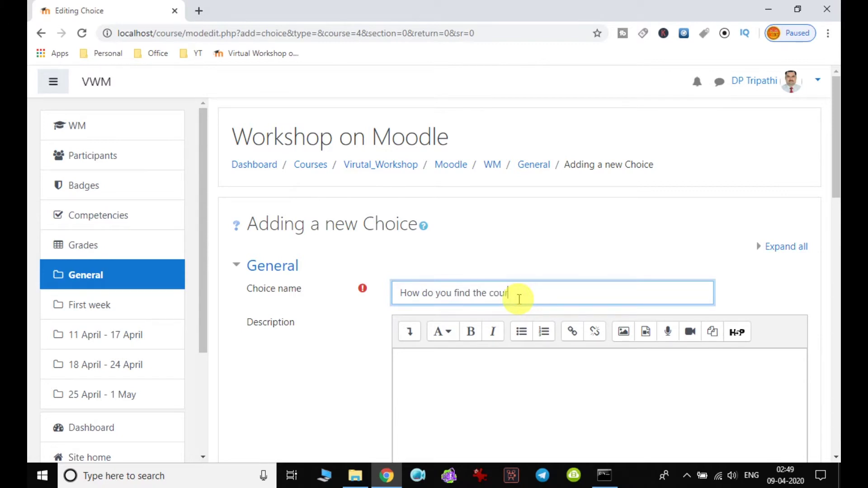
{"action": "type", "text": "rse instructor?"}
{"action": "left_click_drag", "start_coordinate": [577, 293], "coordinate": [294, 300]}
{"action": "key", "text": "ctrl+c"}
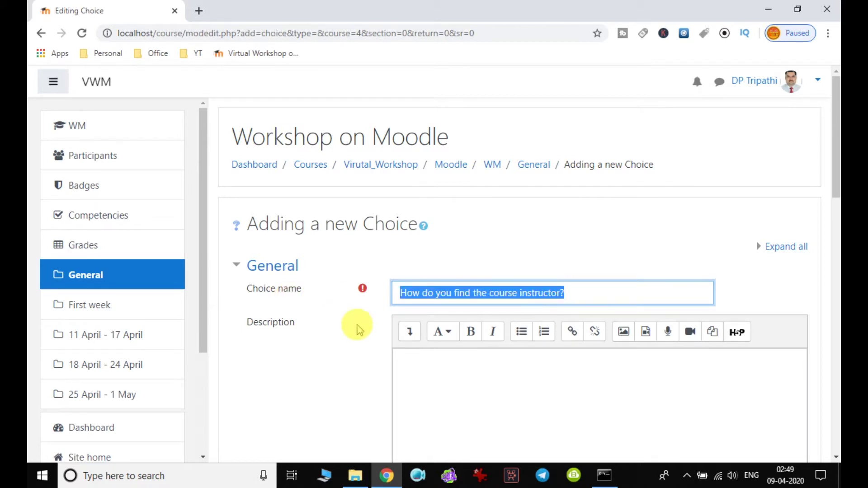
{"action": "left_click", "coordinate": [442, 360]}
{"action": "key", "text": "ctrl+v"}
Examine the display mode values and the settings for updating choices, selecting more than one choice and limiting responses
{"action": "scroll", "coordinate": [496, 247], "scroll_direction": "down", "scroll_amount": 4}
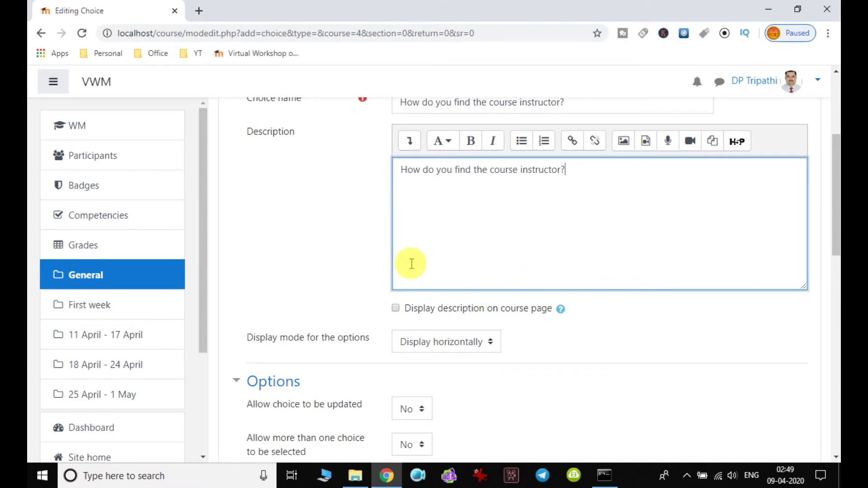
{"action": "scroll", "coordinate": [409, 264], "scroll_direction": "down", "scroll_amount": 2}
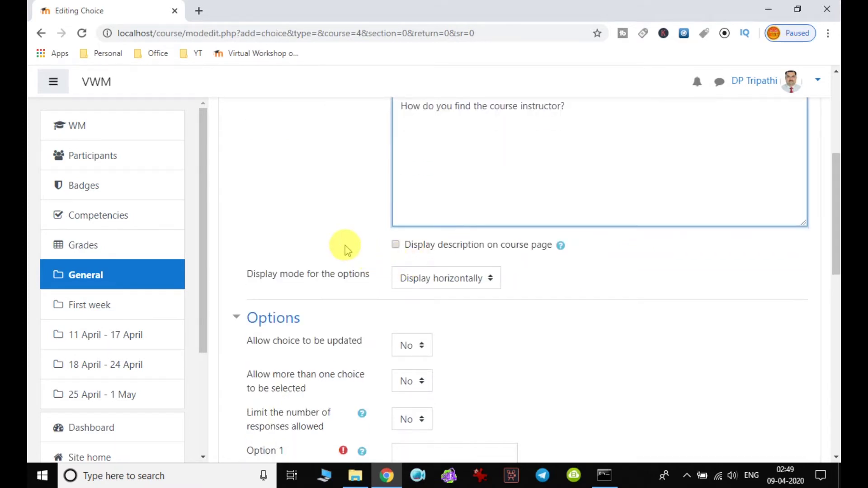
{"action": "left_click", "coordinate": [457, 280]}
{"action": "left_click", "coordinate": [542, 281]}
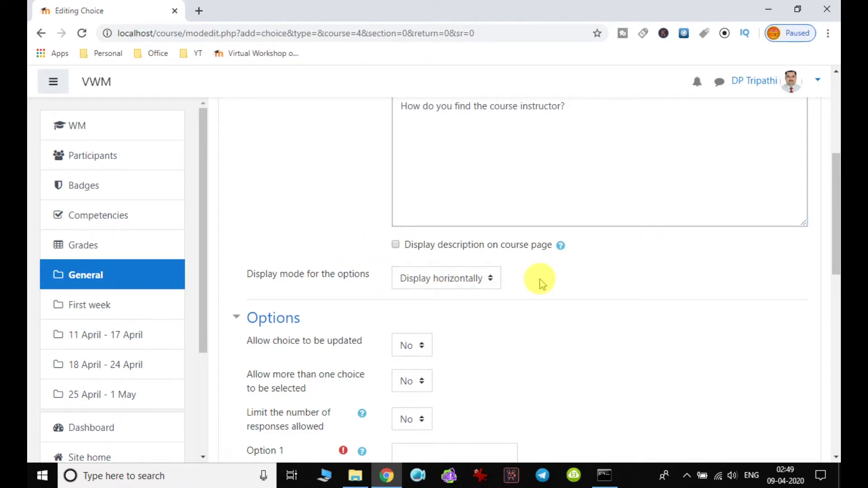
{"action": "scroll", "coordinate": [540, 281], "scroll_direction": "down", "scroll_amount": 3}
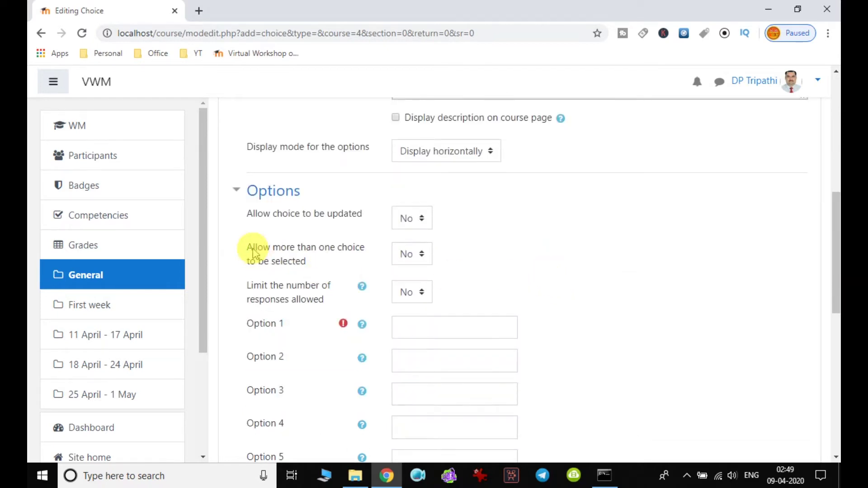
{"action": "left_click", "coordinate": [423, 220]}
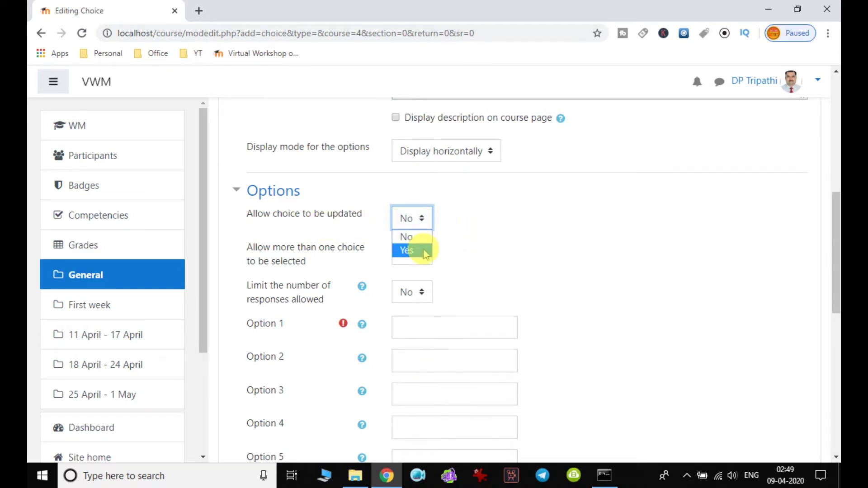
{"action": "left_click", "coordinate": [466, 243]}
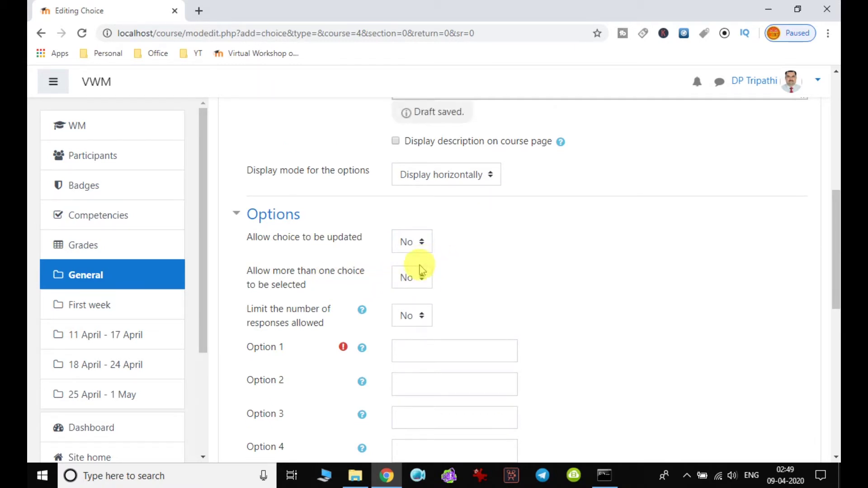
{"action": "left_click", "coordinate": [422, 281]}
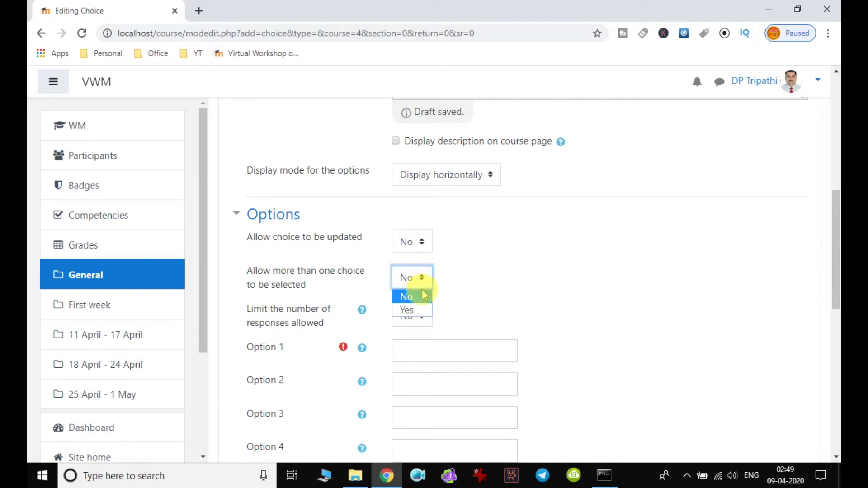
{"action": "left_click", "coordinate": [502, 276]}
{"action": "scroll", "coordinate": [502, 277], "scroll_direction": "down", "scroll_amount": 2}
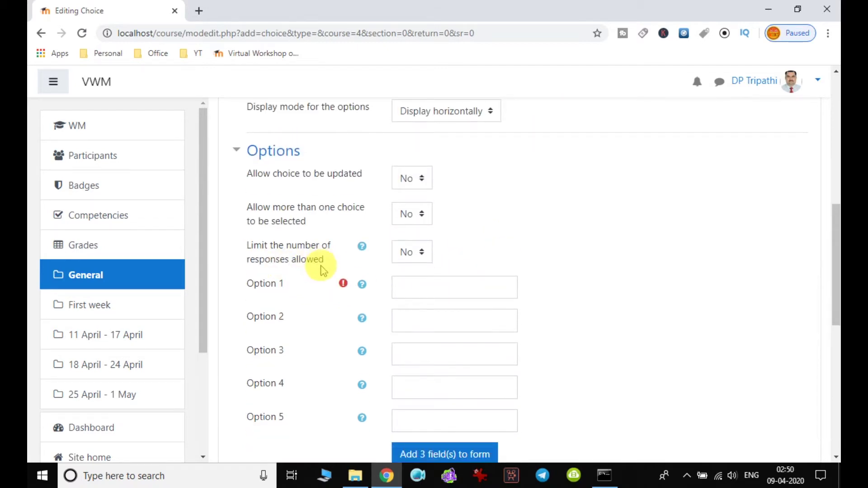
{"action": "left_click", "coordinate": [421, 254]}
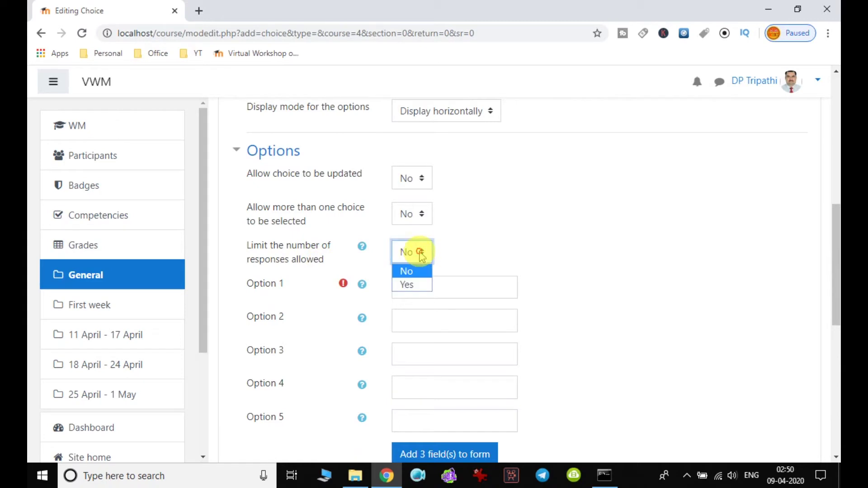
{"action": "left_click", "coordinate": [487, 250]}
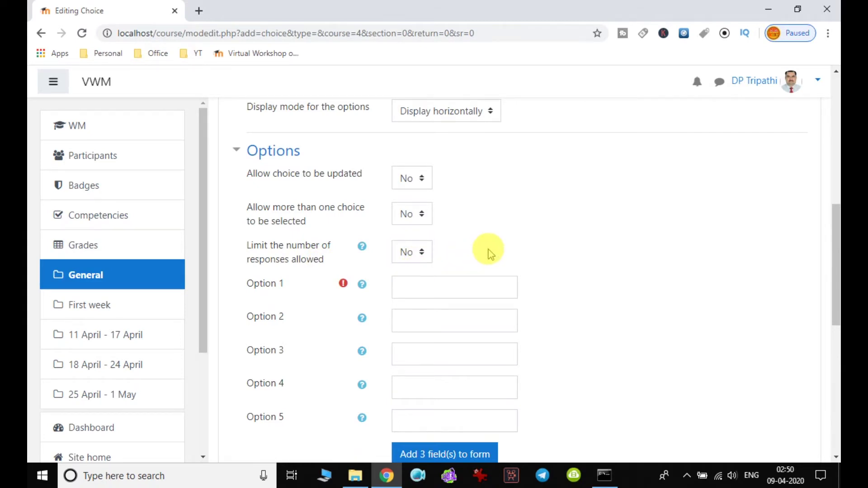
{"action": "scroll", "coordinate": [491, 253], "scroll_direction": "down", "scroll_amount": 1}
Fill in the five answer options as Very Good, Good, Average, Poor and Very Poor
{"action": "left_click", "coordinate": [430, 220]}
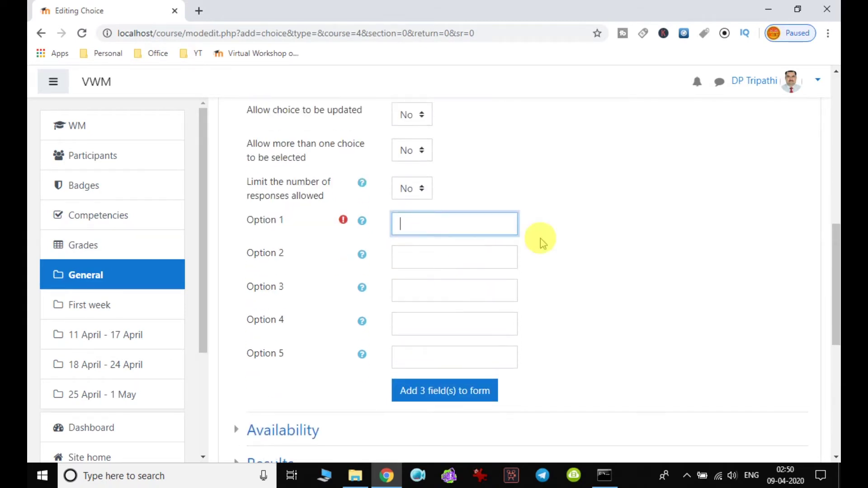
{"action": "scroll", "coordinate": [500, 227], "scroll_direction": "up", "scroll_amount": 4}
{"action": "scroll", "coordinate": [566, 209], "scroll_direction": "down", "scroll_amount": 4}
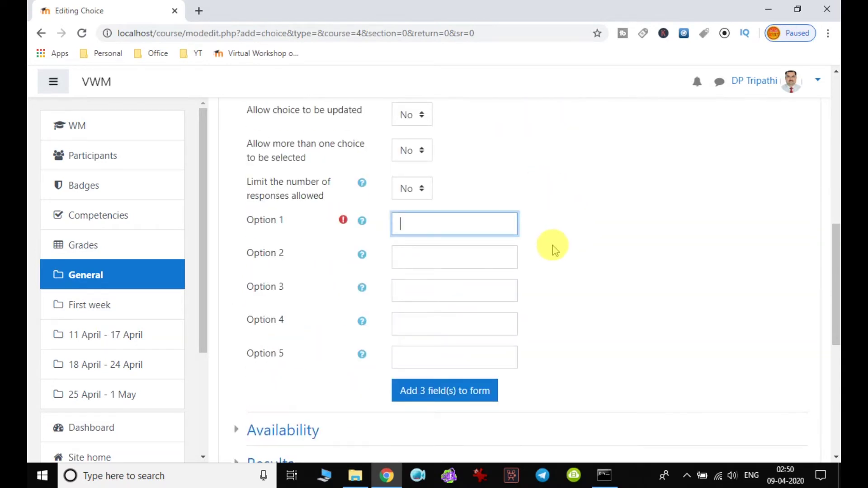
{"action": "key", "text": "Tab"}
{"action": "key", "text": "Tab"}
{"action": "type", "text": "Good"}
{"action": "key", "text": "Tab"}
{"action": "key", "text": "Tab"}
{"action": "type", "text": "Average"}
{"action": "key", "text": "Tab"}
{"action": "key", "text": "Tab"}
{"action": "type", "text": "Poor"}
{"action": "key", "text": "Tab"}
{"action": "key", "text": "Tab"}
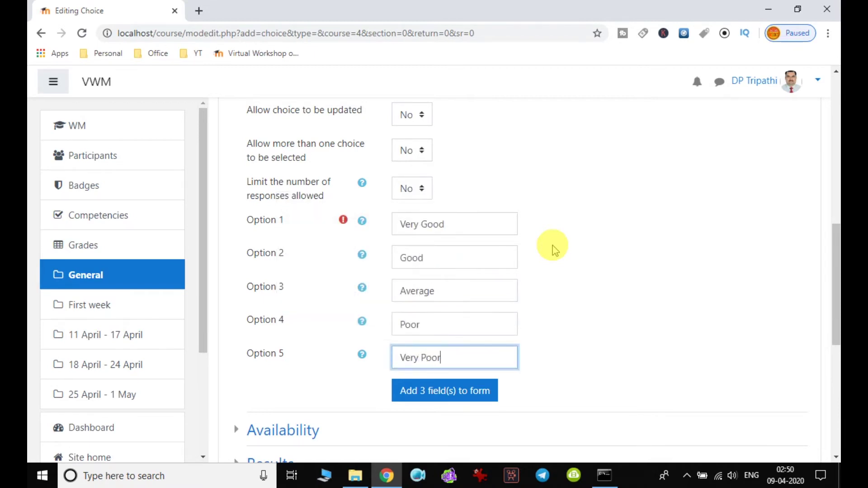
Enable both the start and end dates for responses, and set responses to be allowed until 10 April 2020
{"action": "scroll", "coordinate": [555, 250], "scroll_direction": "down", "scroll_amount": 3}
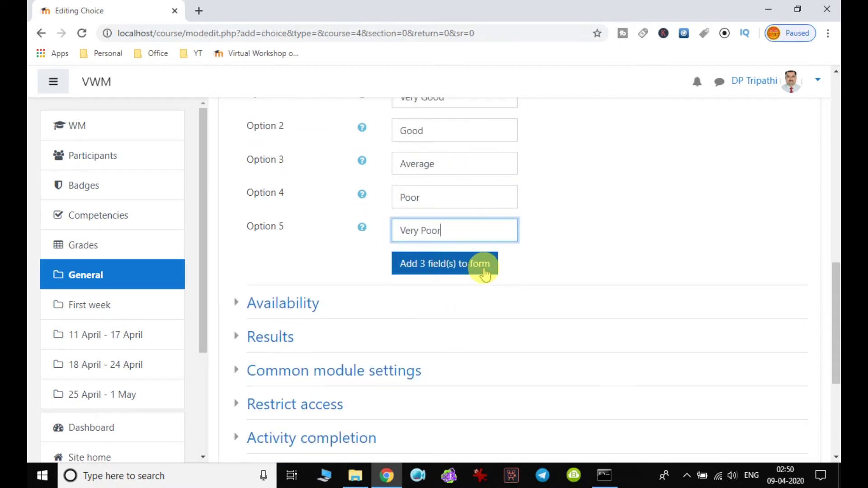
{"action": "left_click", "coordinate": [285, 315]}
{"action": "scroll", "coordinate": [448, 285], "scroll_direction": "down", "scroll_amount": 4}
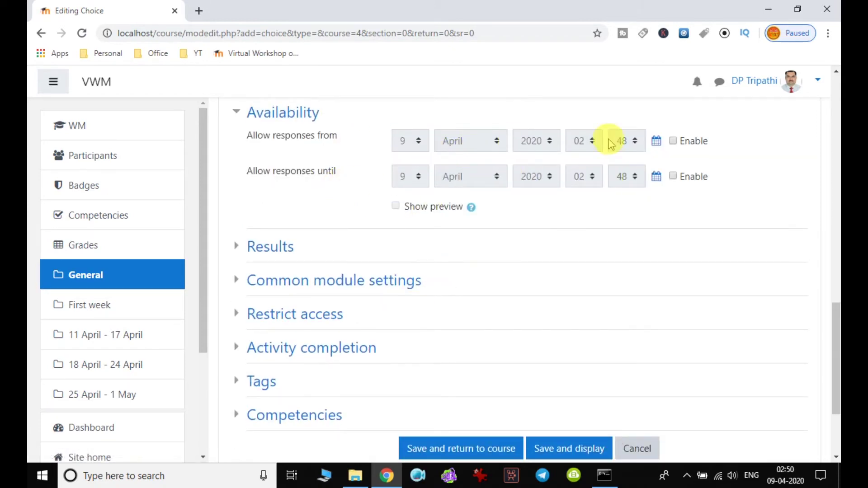
{"action": "left_click", "coordinate": [673, 141]}
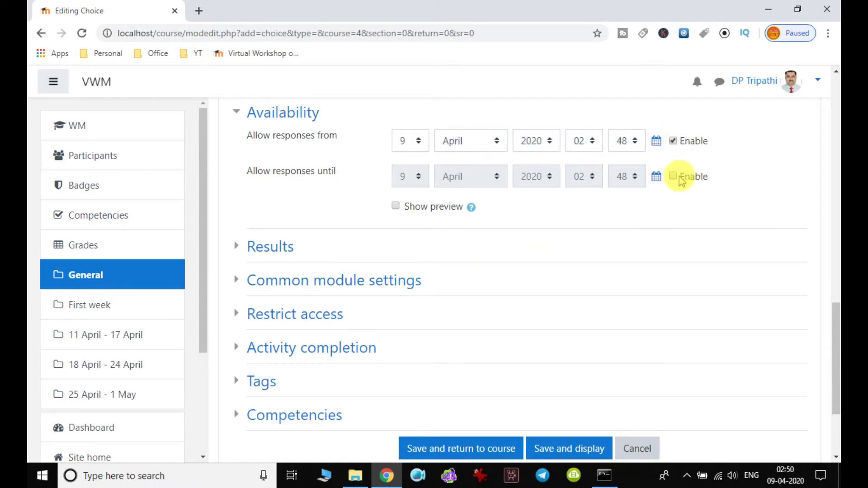
{"action": "left_click", "coordinate": [672, 177]}
{"action": "left_click", "coordinate": [409, 176]}
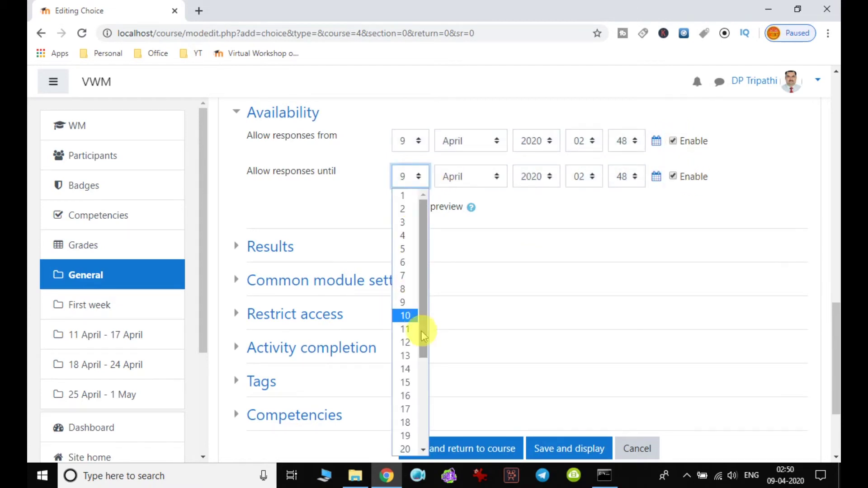
{"action": "left_click", "coordinate": [406, 315]}
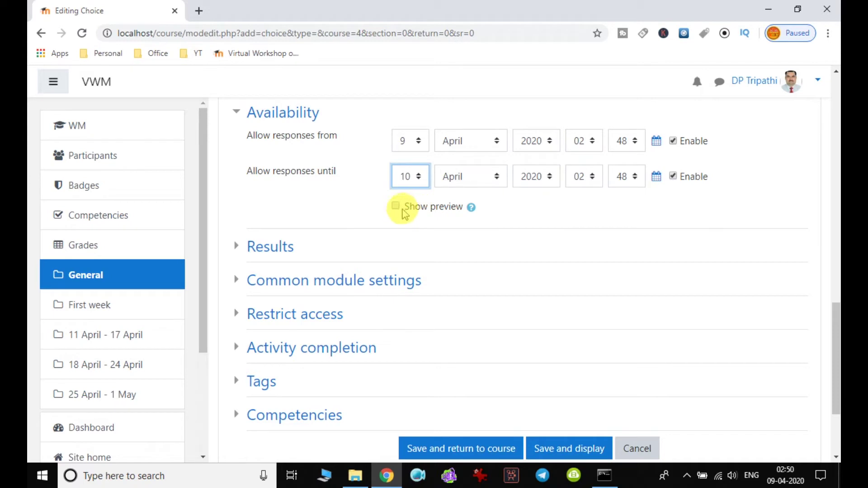
Review the choices for publishing results to students, and expand the common module settings
{"action": "left_click", "coordinate": [271, 246]}
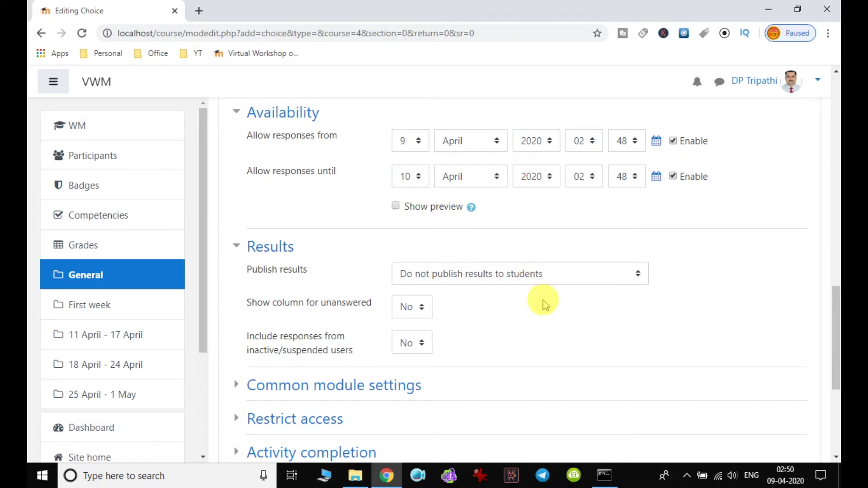
{"action": "left_click", "coordinate": [524, 280]}
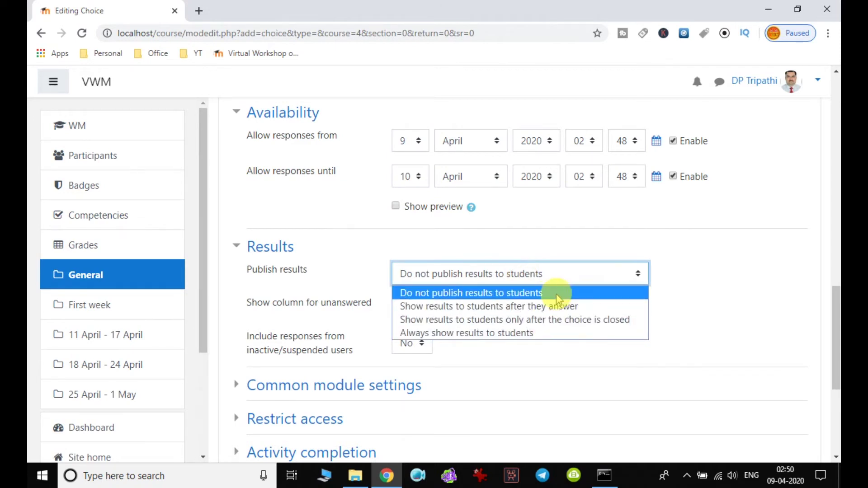
{"action": "left_click", "coordinate": [666, 298]}
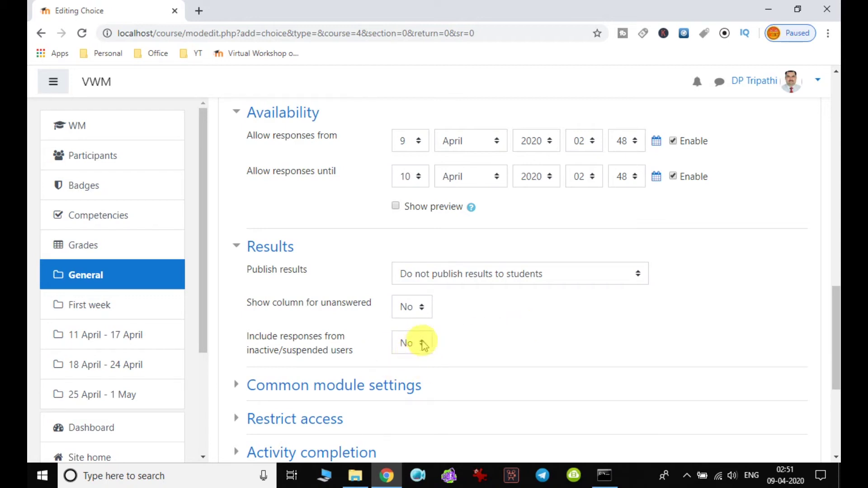
{"action": "scroll", "coordinate": [403, 390], "scroll_direction": "down", "scroll_amount": 3}
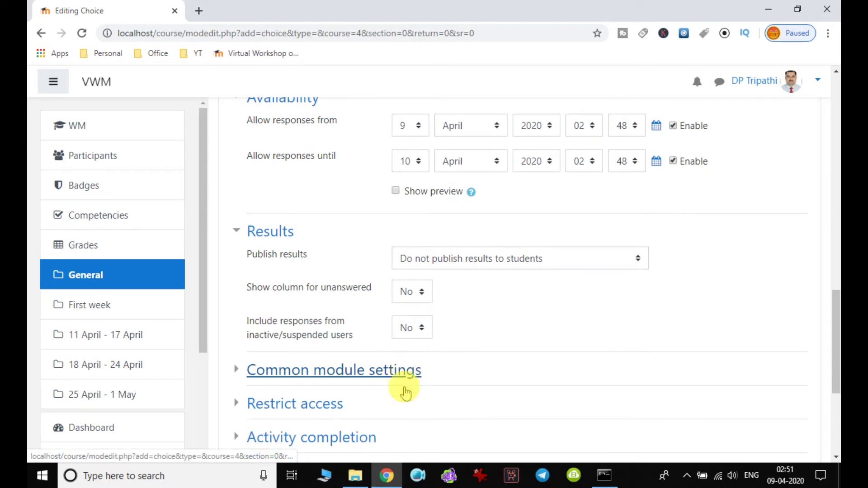
{"action": "left_click", "coordinate": [382, 266]}
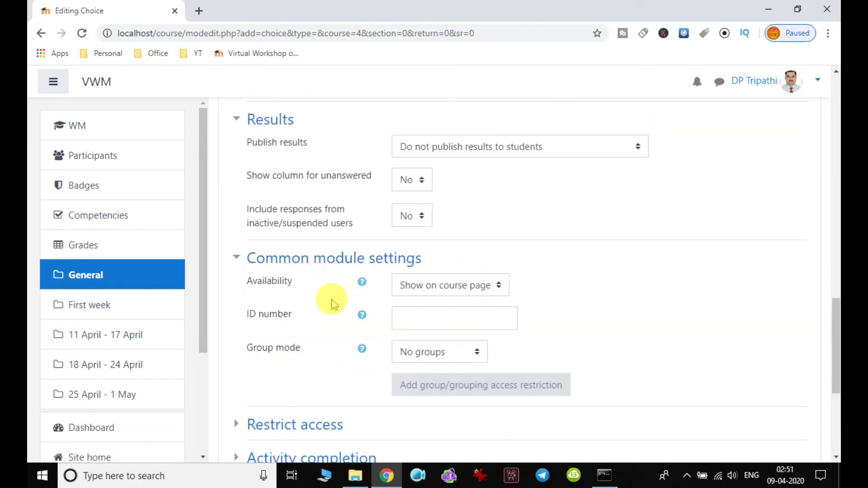
Check the availability options, keep the activity shown on the course page, and save the Choice activity, returning to the course
{"action": "left_click", "coordinate": [477, 291]}
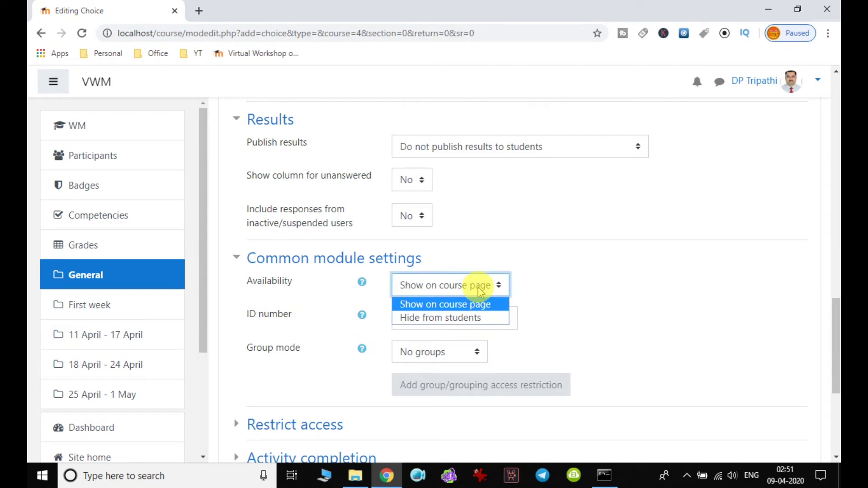
{"action": "left_click", "coordinate": [520, 298]}
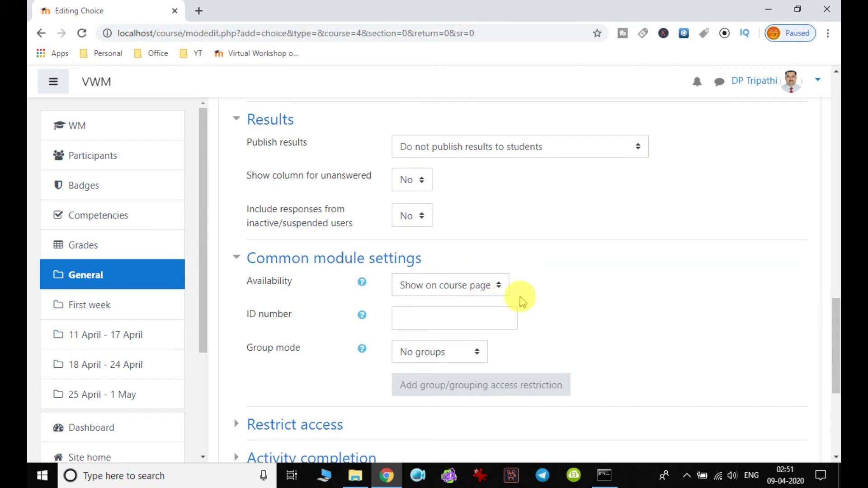
{"action": "scroll", "coordinate": [522, 300], "scroll_direction": "down", "scroll_amount": 5}
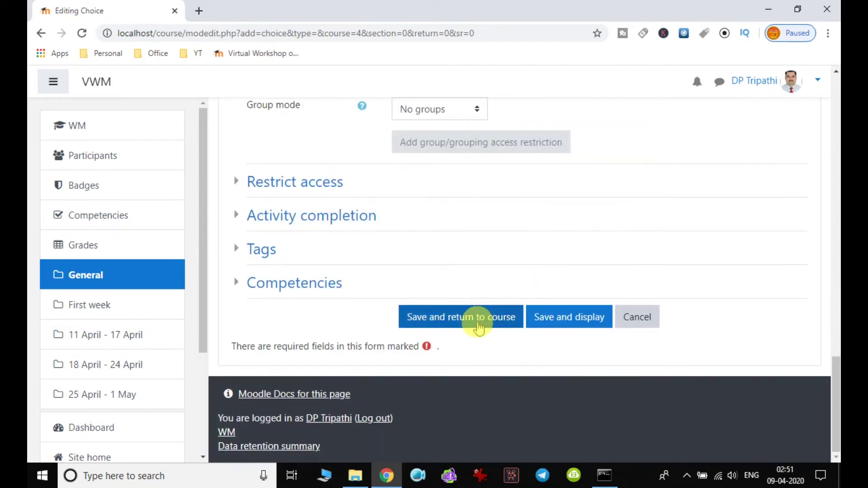
{"action": "left_click", "coordinate": [478, 325]}
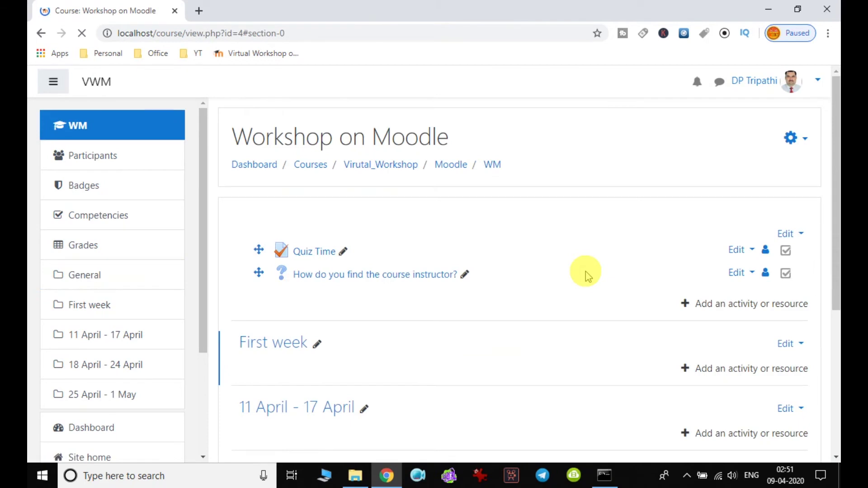
{"action": "scroll", "coordinate": [375, 307], "scroll_direction": "up", "scroll_amount": 3}
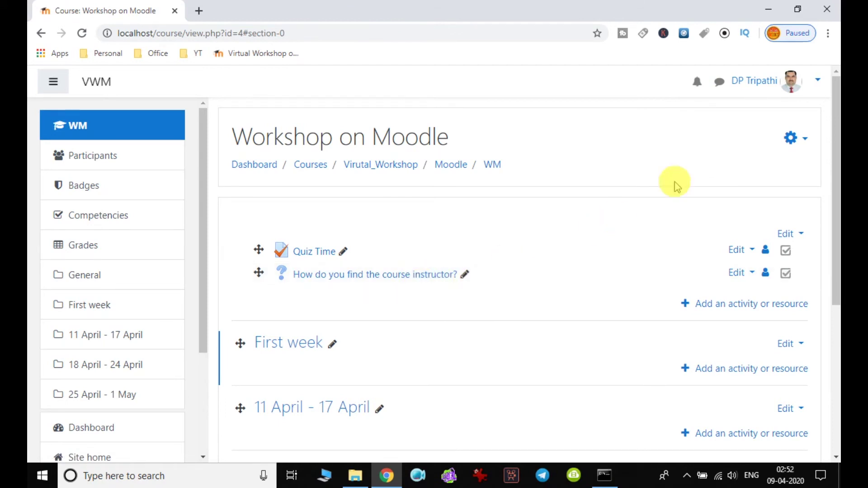
Log out of the instructor account and sign in to the Workshop on Moodle course with a student's saved username and password
{"action": "left_click", "coordinate": [813, 85]}
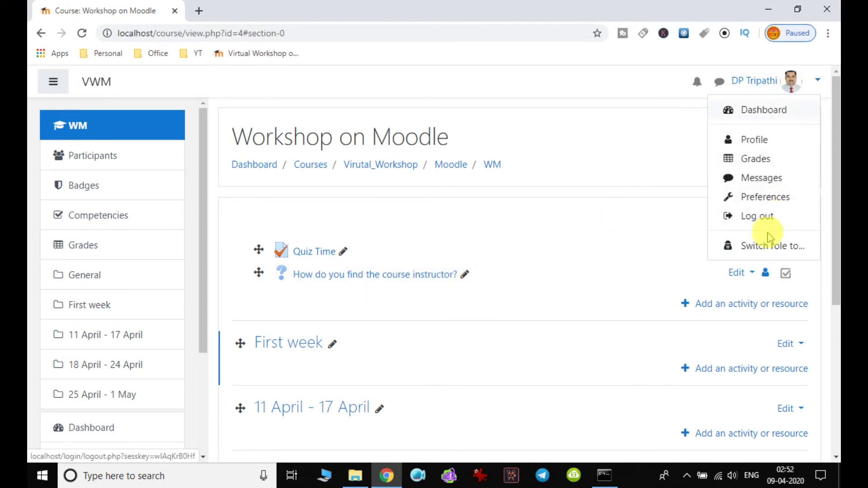
{"action": "left_click", "coordinate": [764, 219]}
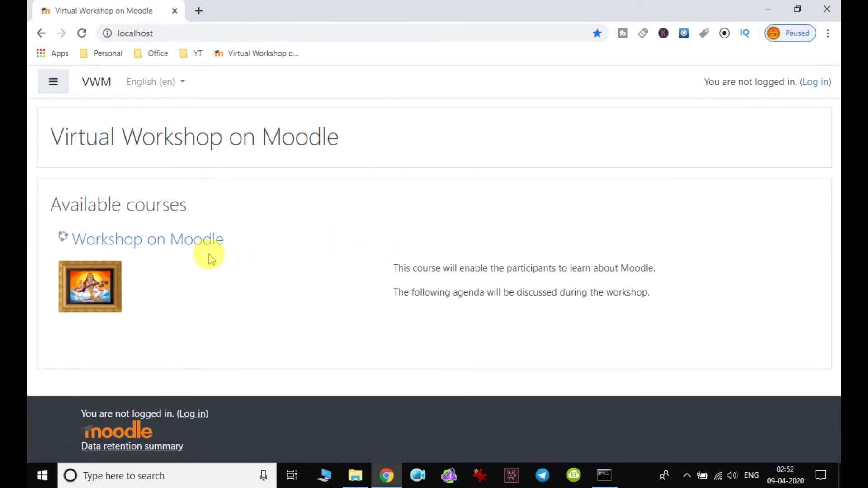
{"action": "left_click", "coordinate": [195, 246]}
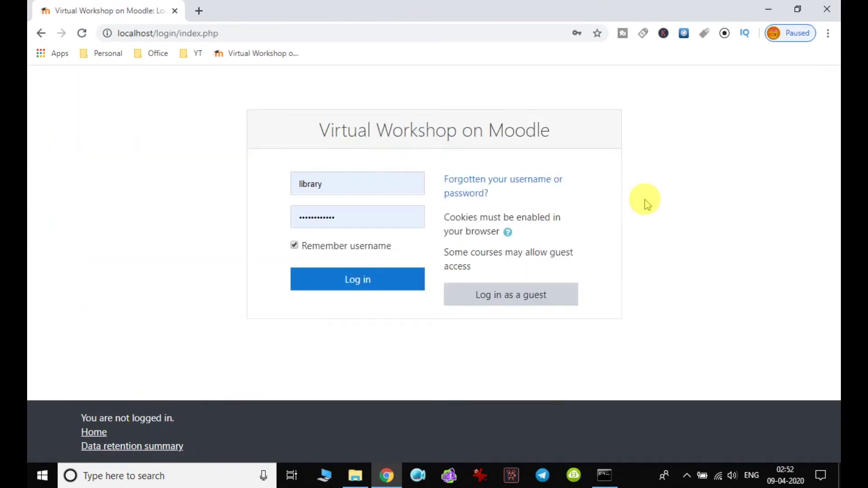
{"action": "left_click", "coordinate": [380, 184]}
{"action": "left_click", "coordinate": [372, 274]}
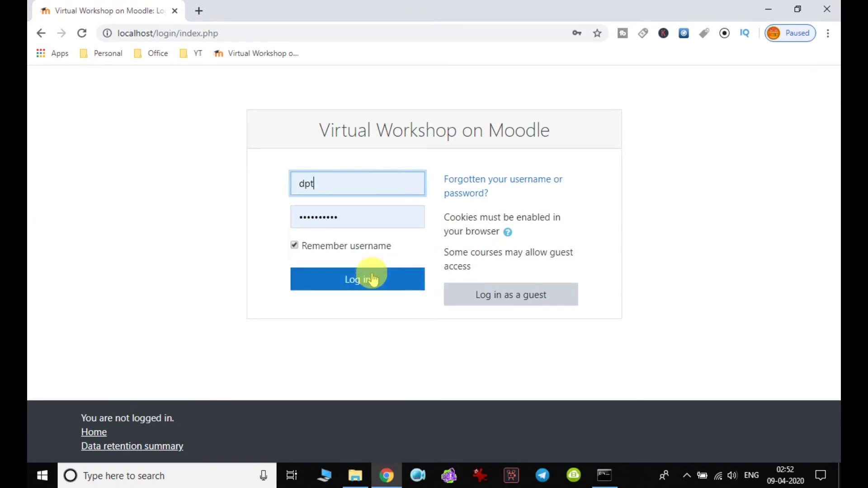
{"action": "left_click", "coordinate": [377, 289]}
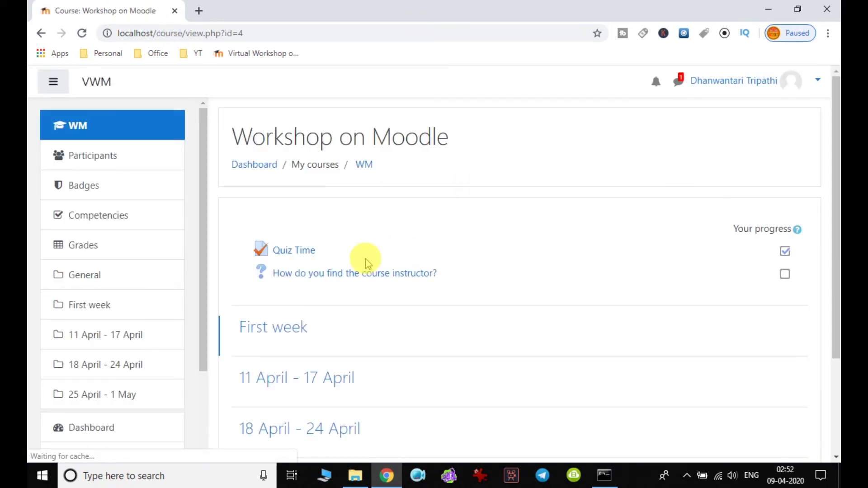
Open the "How do you find the course instructor?" activity and save Very Good as the student's answer
{"action": "left_click", "coordinate": [409, 281]}
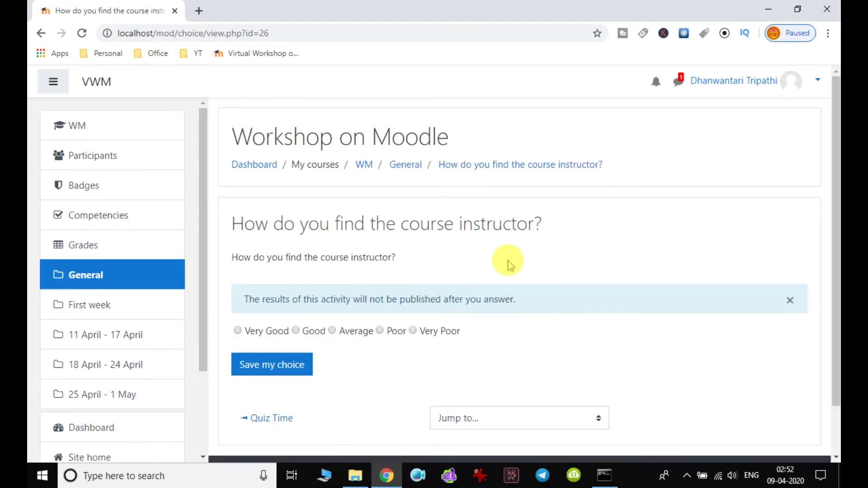
{"action": "scroll", "coordinate": [507, 265], "scroll_direction": "down", "scroll_amount": 2}
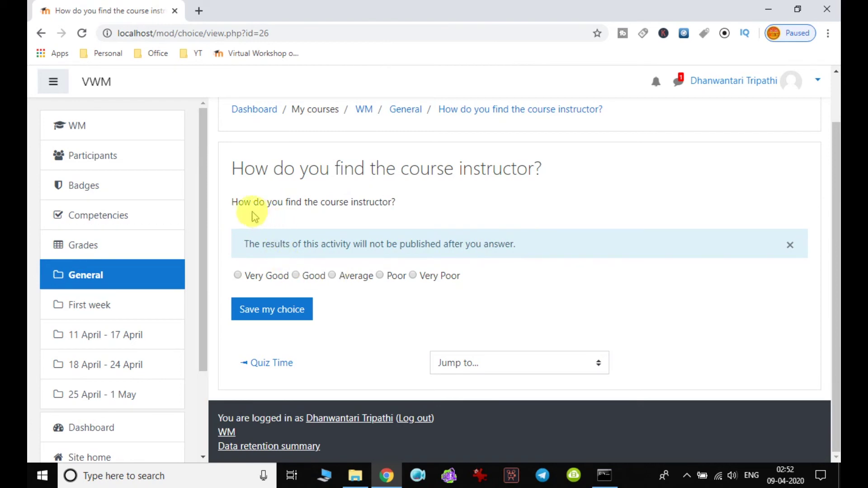
{"action": "left_click", "coordinate": [238, 275]}
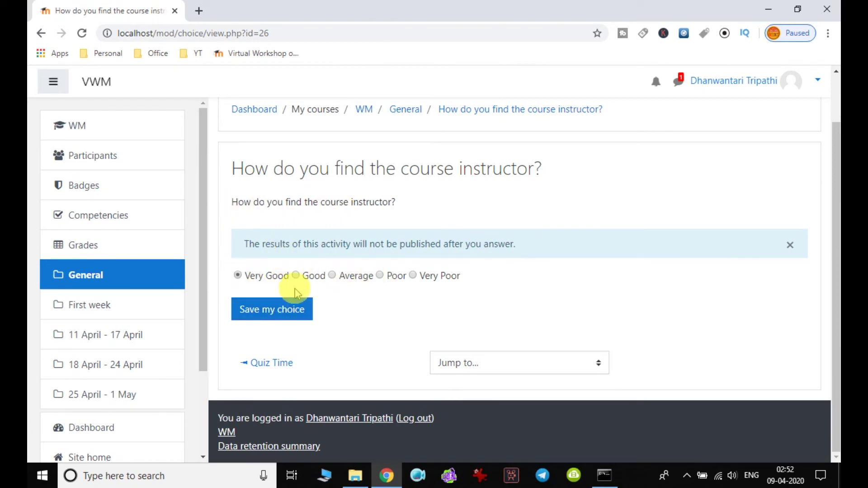
{"action": "left_click", "coordinate": [288, 316]}
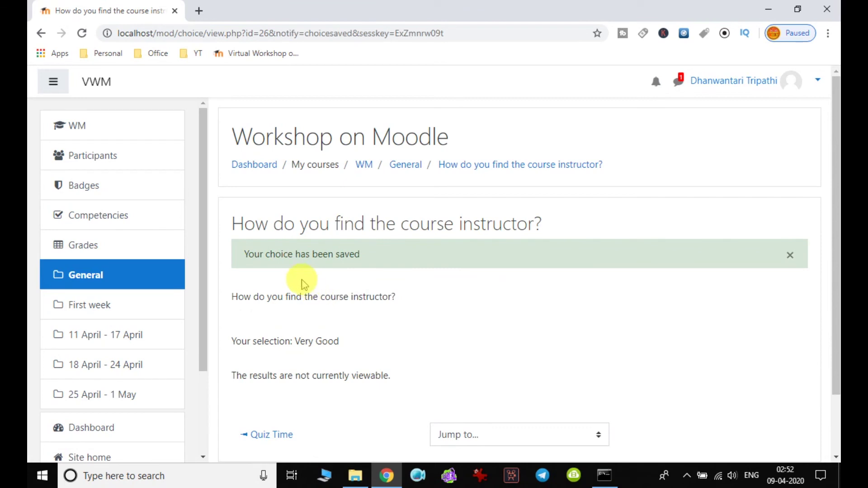
Examine the student's response page for the saved selection and whether the results can be viewed
{"action": "scroll", "coordinate": [496, 279], "scroll_direction": "down", "scroll_amount": 3}
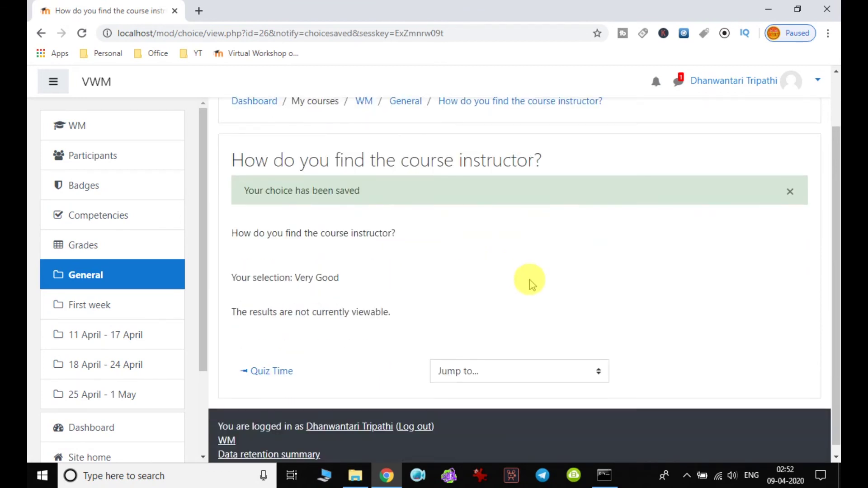
{"action": "scroll", "coordinate": [537, 283], "scroll_direction": "up", "scroll_amount": 2}
{"action": "scroll", "coordinate": [537, 283], "scroll_direction": "down", "scroll_amount": 1}
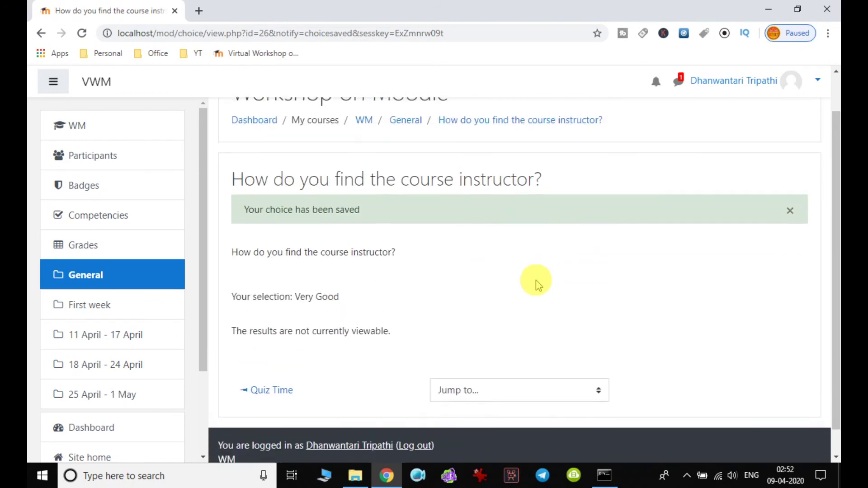
{"action": "scroll", "coordinate": [537, 283], "scroll_direction": "up", "scroll_amount": 2}
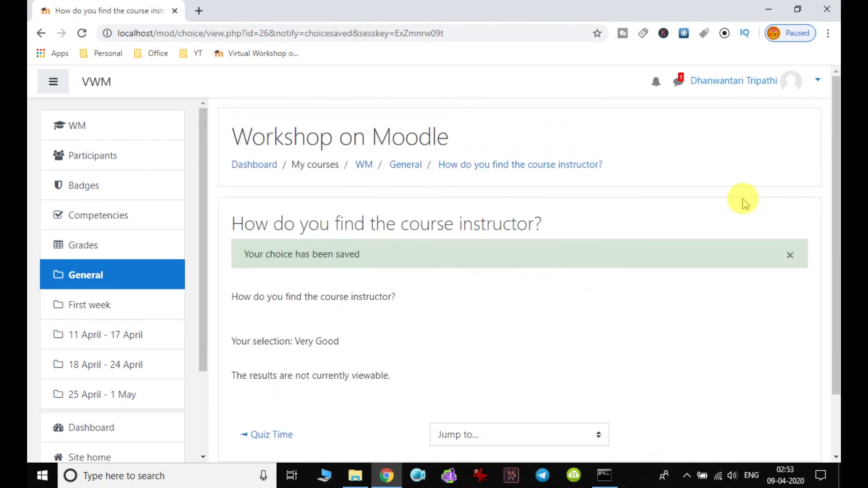
{"action": "scroll", "coordinate": [745, 204], "scroll_direction": "down", "scroll_amount": 2}
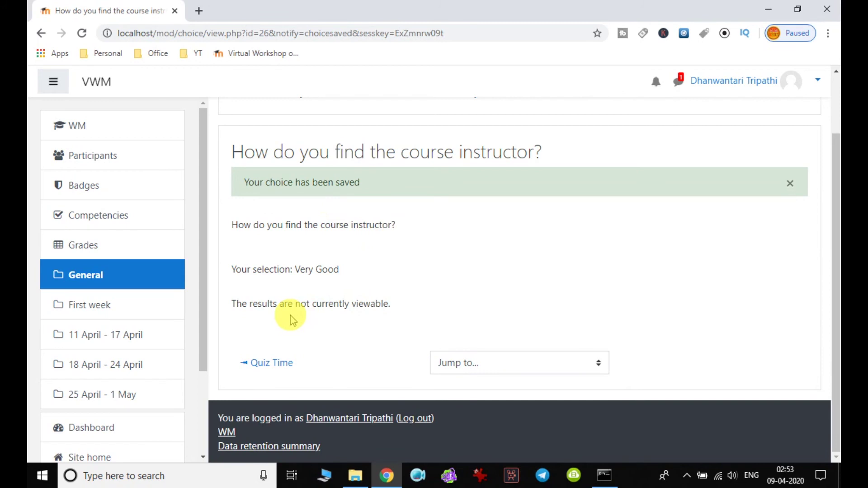
{"action": "scroll", "coordinate": [388, 316], "scroll_direction": "up", "scroll_amount": 2}
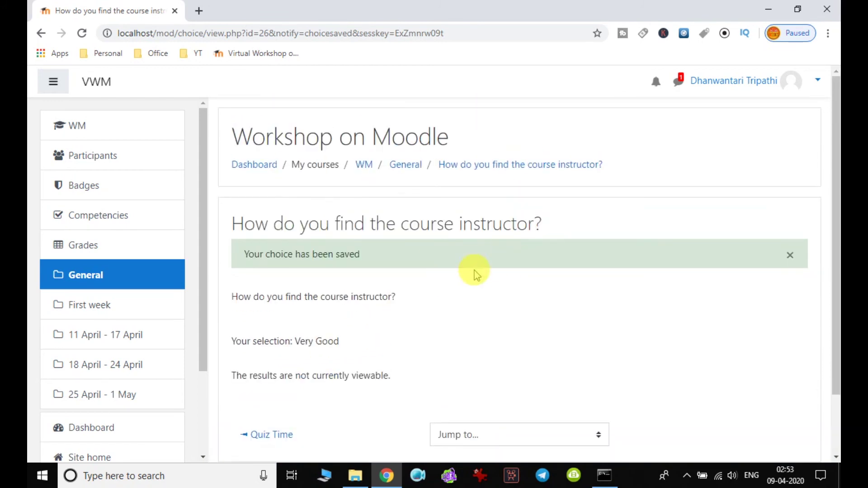